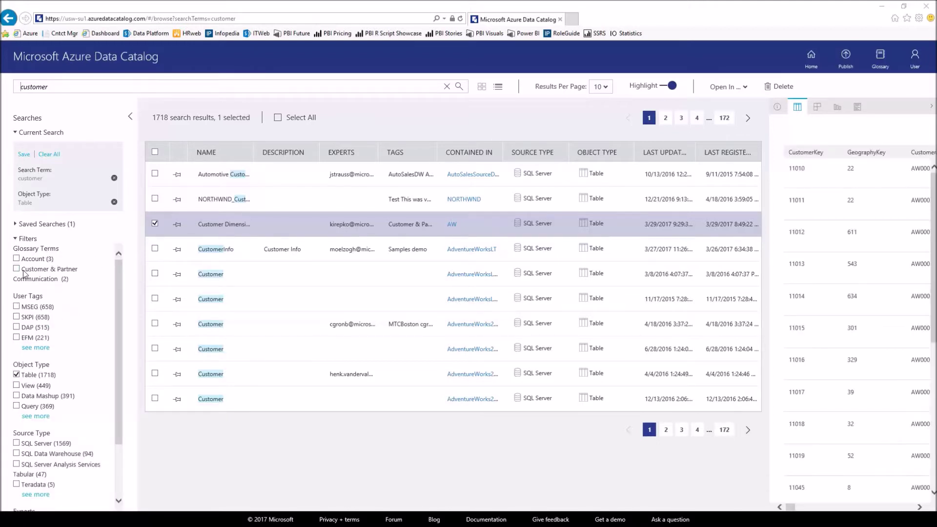
Step: Filter to tables tagged Customer & Partner Communication and view the Customer Dimension Table's properties
left_click(18, 269)
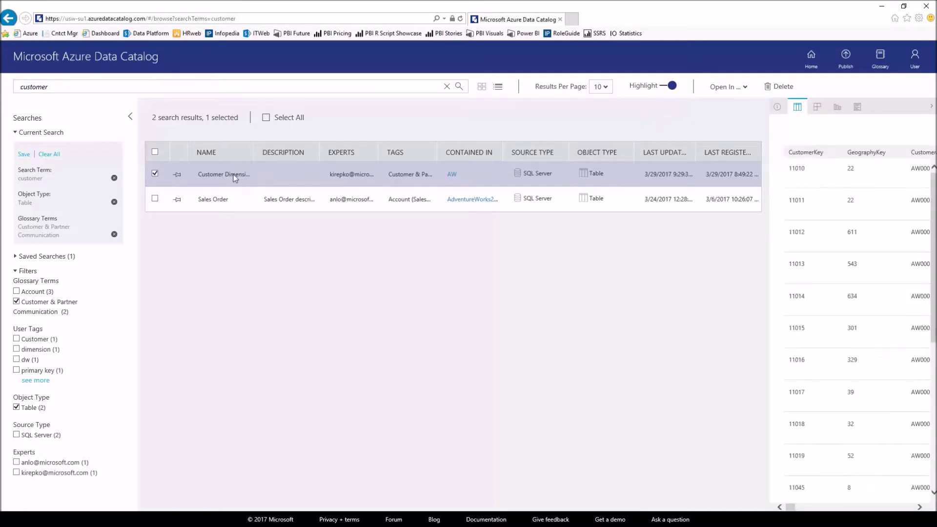
left_click(777, 108)
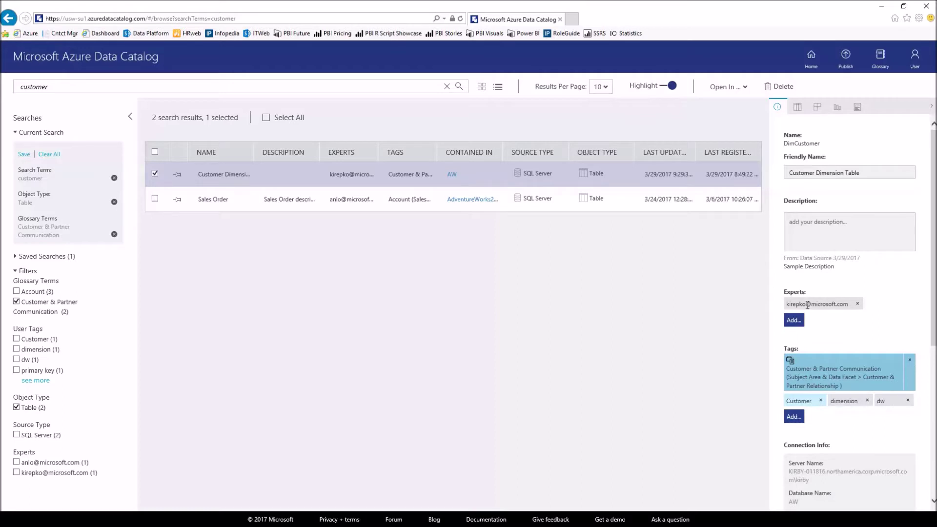
mouse_move(805, 299)
scroll(936, 341, "down", 2)
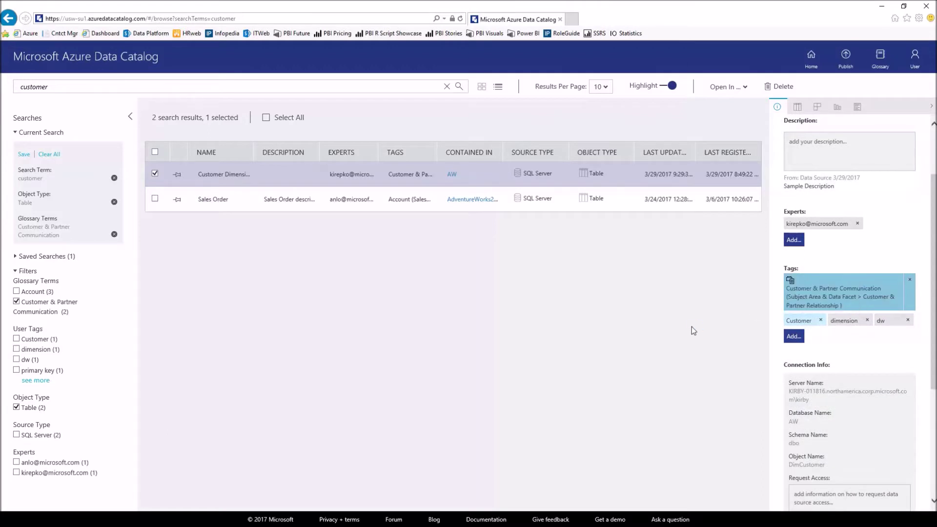
left_click(795, 338)
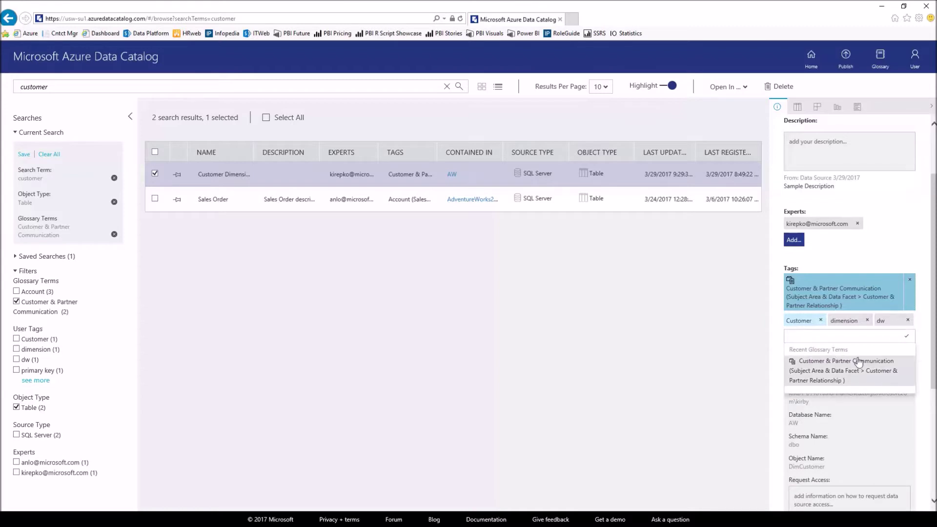
left_click(896, 239)
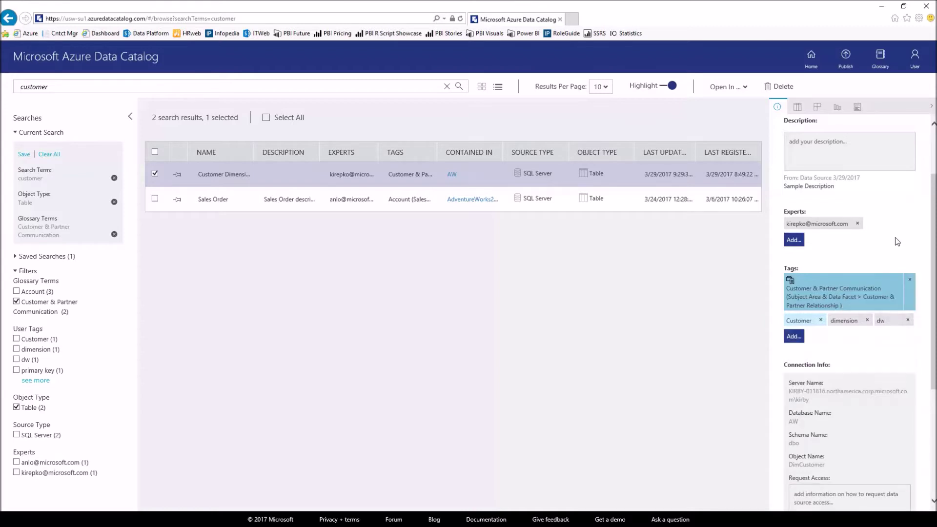
scroll(932, 237, "down", 2)
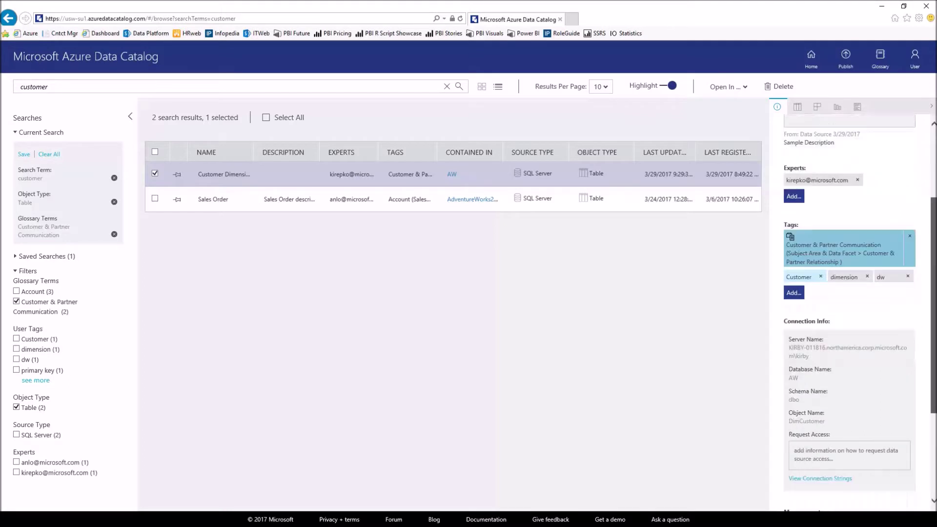
scroll(851, 287, "down", 1)
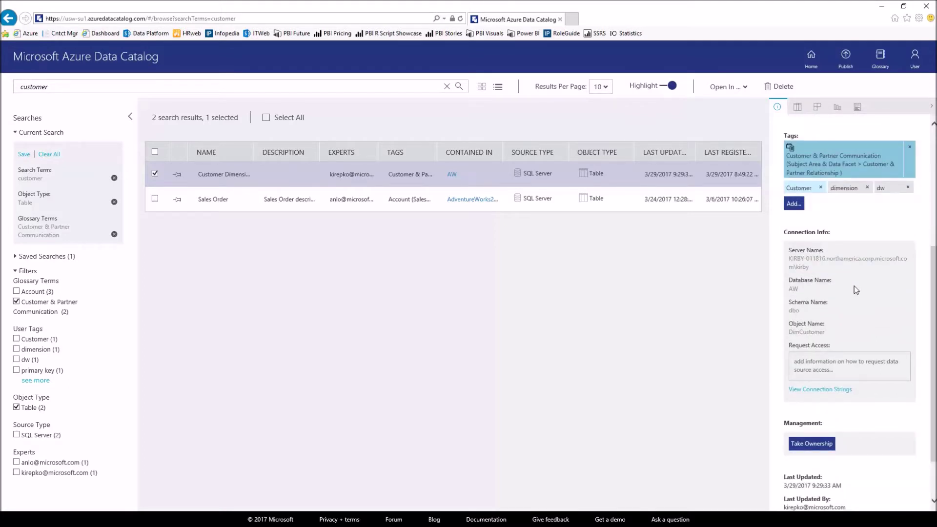
left_click(821, 389)
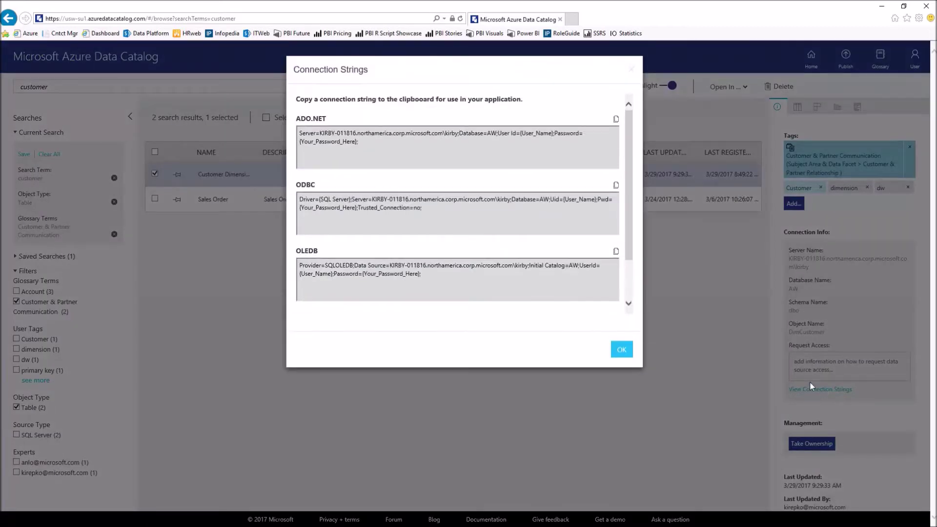
left_click(622, 350)
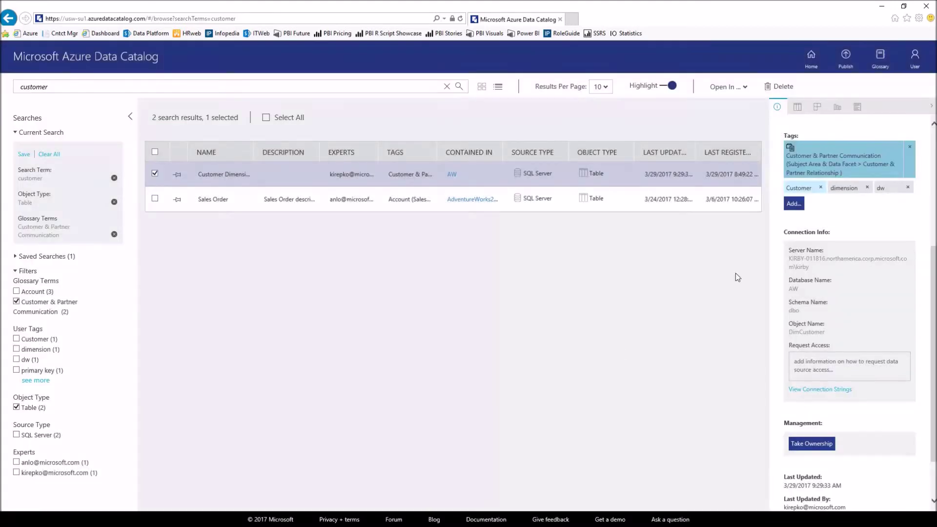
Step: Browse the Customer Dimension Table's sample rows, then list its columns with types, tags and descriptions
left_click(798, 109)
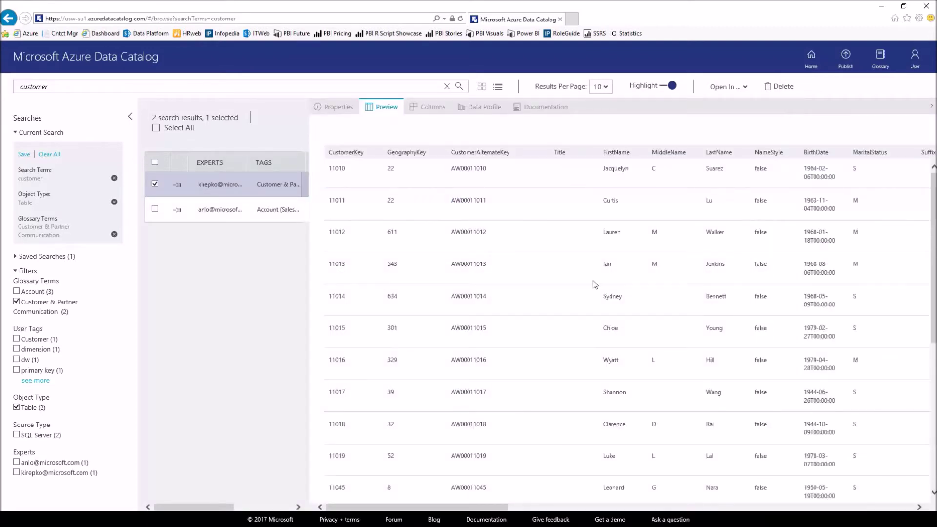
scroll(593, 280, "down", 6)
scroll(588, 290, "up", 6)
left_click(430, 111)
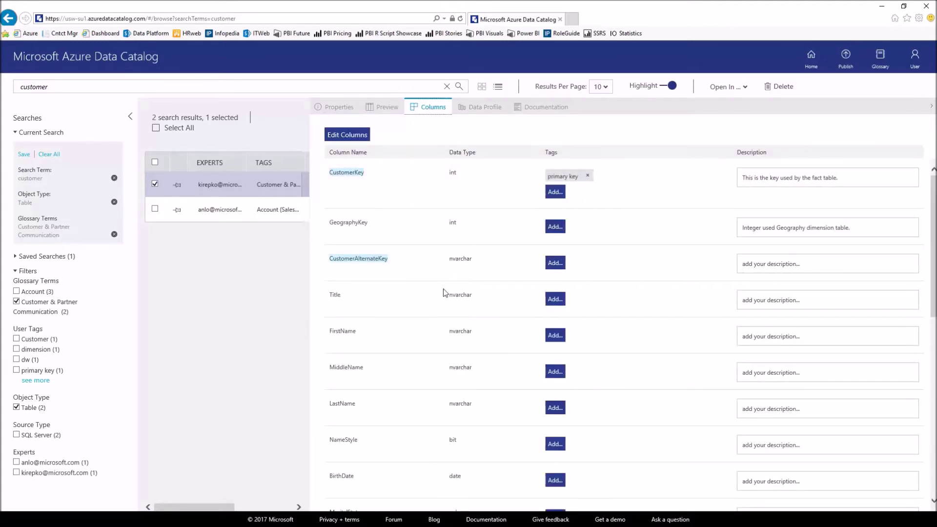
Step: Abandon a GeographyKey tag and show the table's data profile: 18484 rows, 12.26 MB
left_click(555, 227)
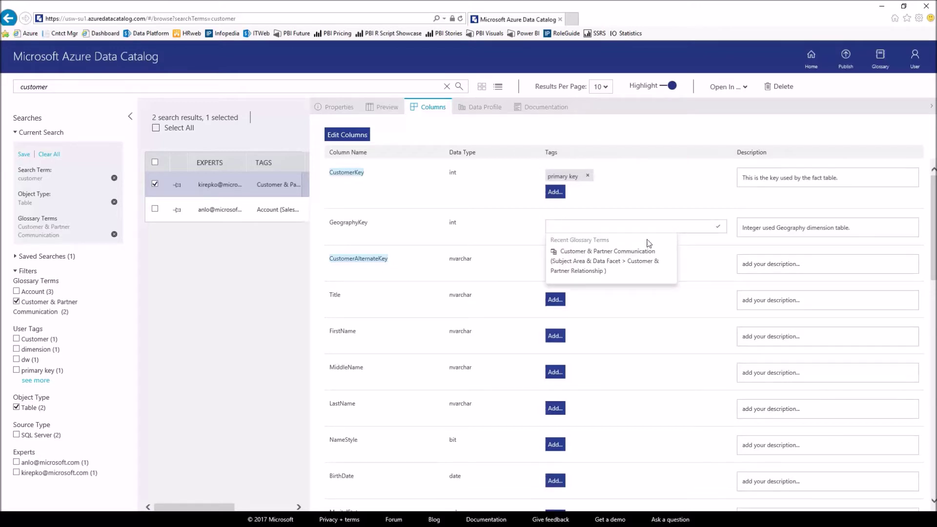
left_click(513, 228)
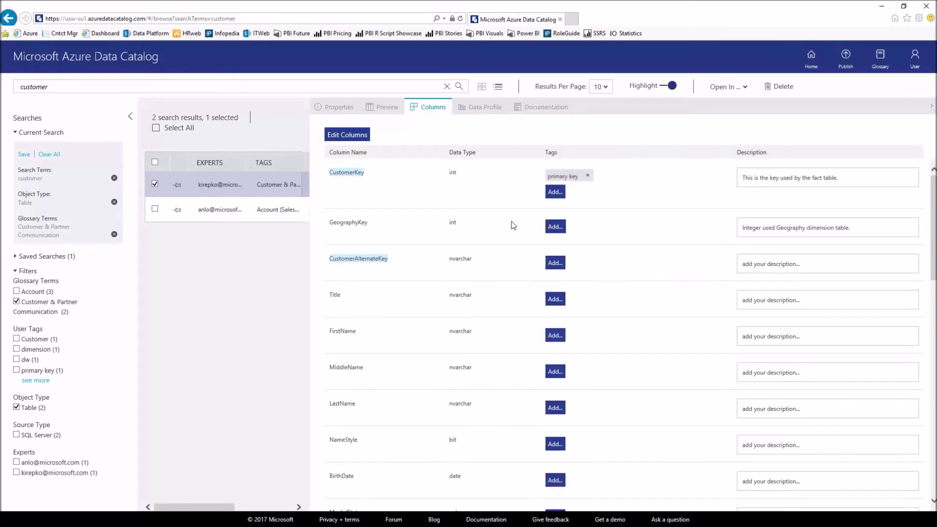
left_click(477, 112)
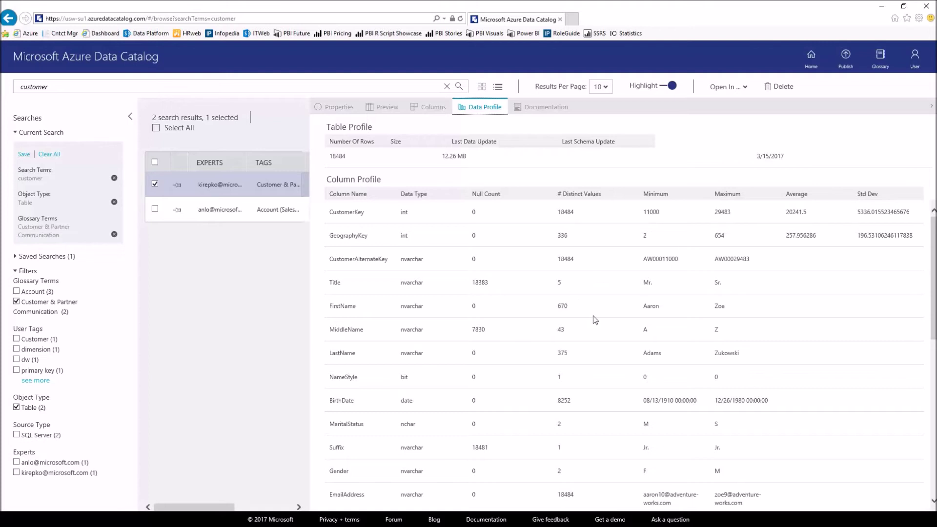
Step: Review the column profile null counts, then show the table's documentation describing AW customer dimension data
scroll(594, 319, "down", 5)
scroll(595, 319, "up", 5)
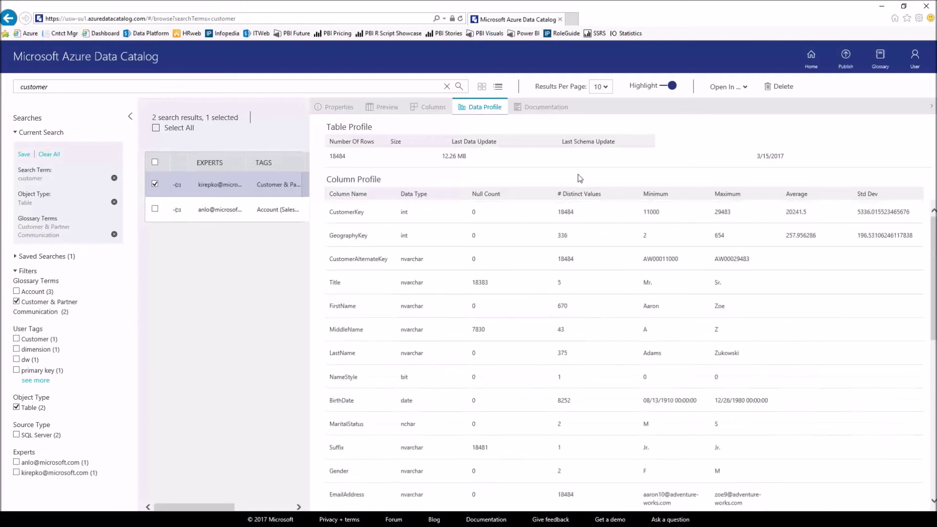
left_click(534, 111)
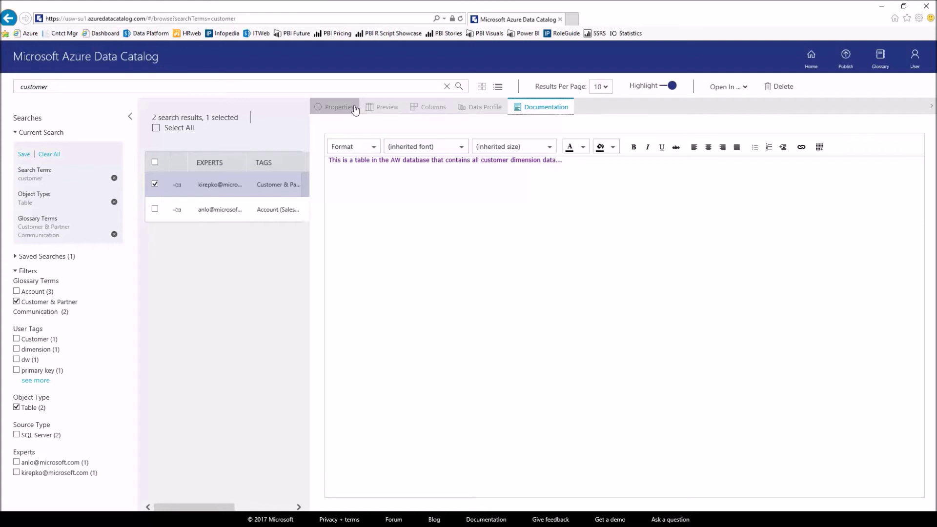
Step: Return to the table preview, minimize the browser and switch to the Azure Data Catalog registration app
left_click(388, 109)
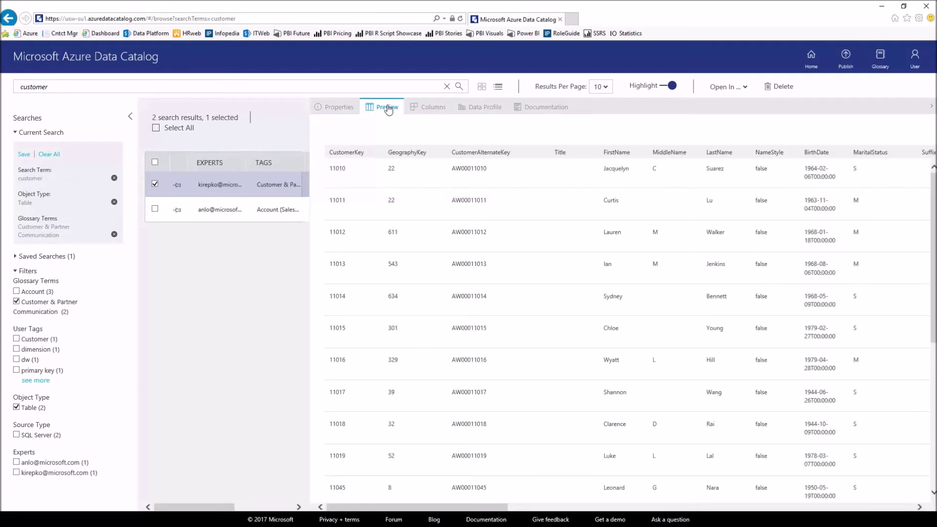
left_click(881, 7)
key("alt+Tab")
key("alt+Tab")
key("alt+Tab")
key("alt+Tab")
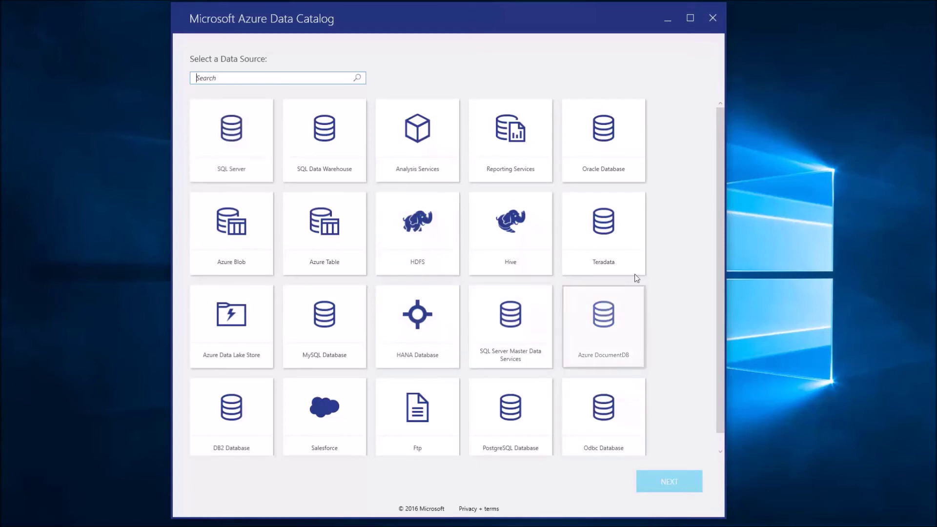
Step: Choose SQL Server as the data source and connect to server kirby-011816\kirby
left_click(225, 135)
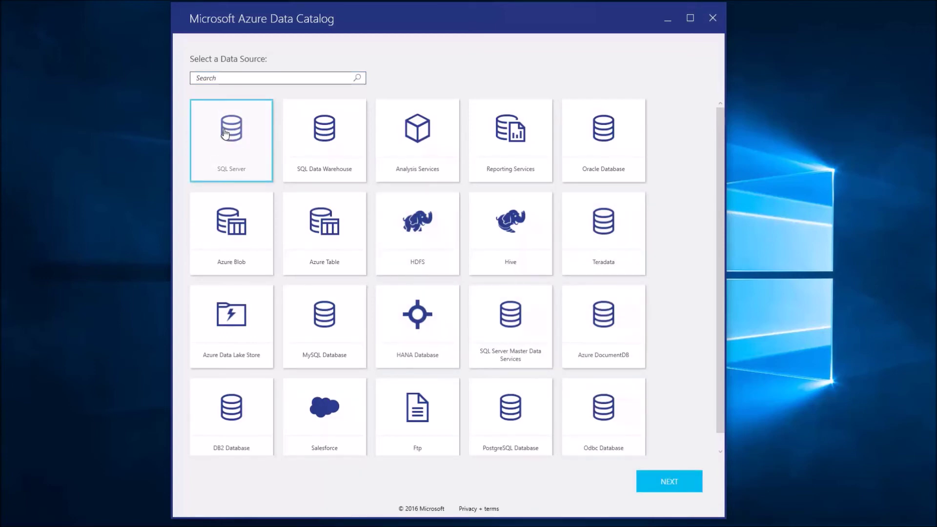
left_click(673, 481)
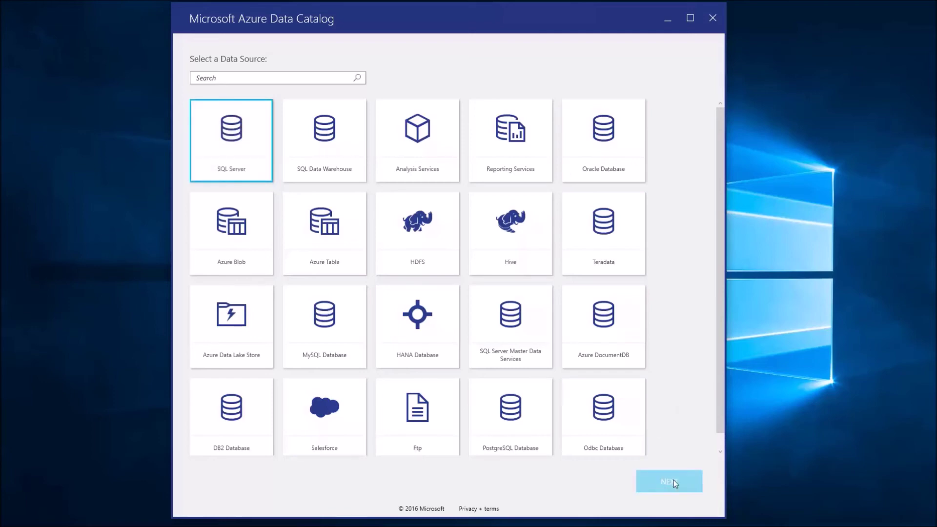
left_click(300, 122)
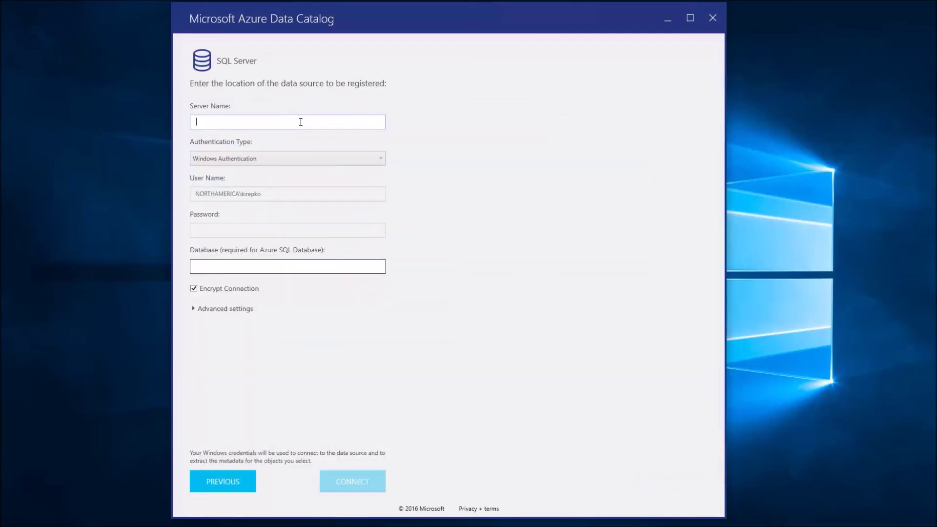
type("kirby-011816")
key("Down")
key("Down")
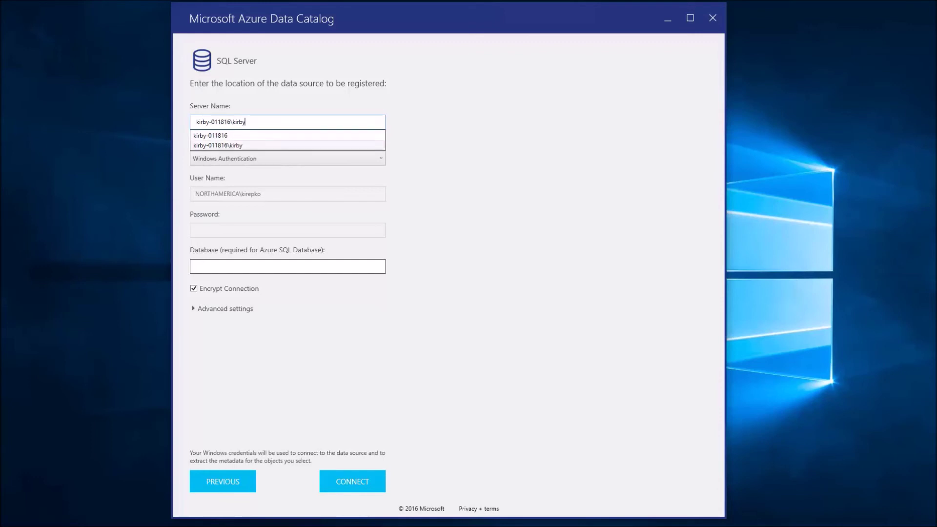
key("Return")
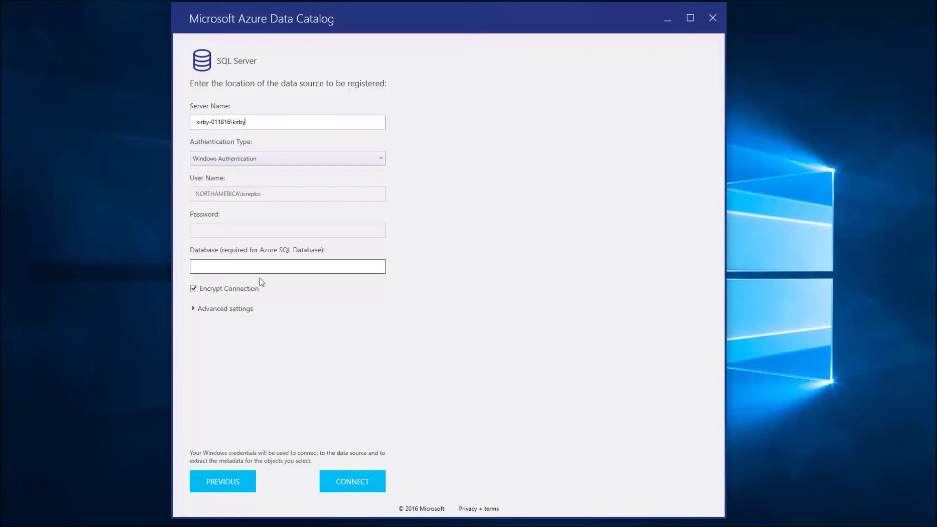
left_click(356, 480)
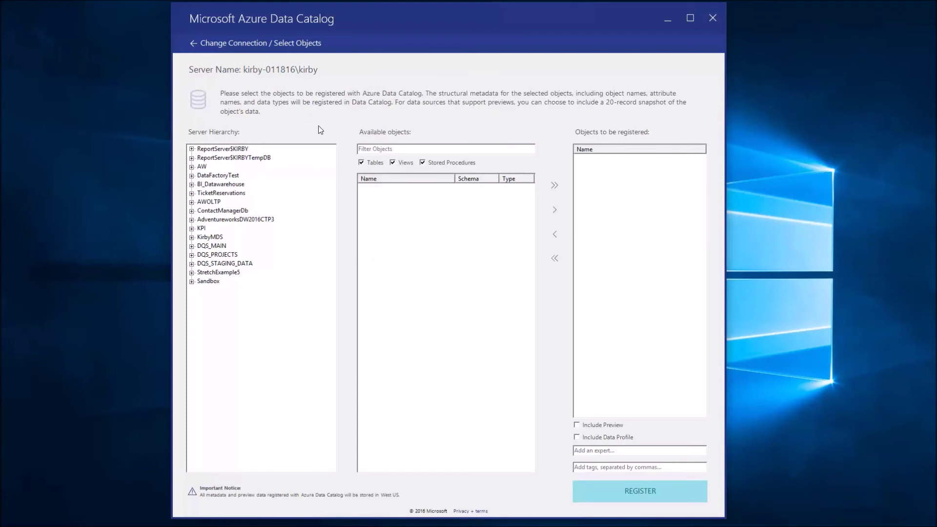
Step: Queue DimCustomer and then all other AW dbo tables for registration
left_click(192, 167)
left_click(212, 177)
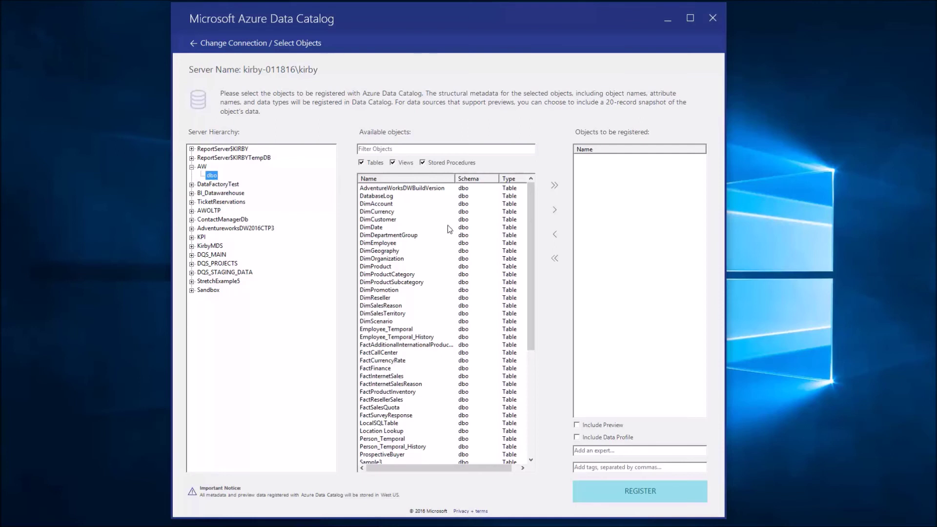
left_click(389, 221)
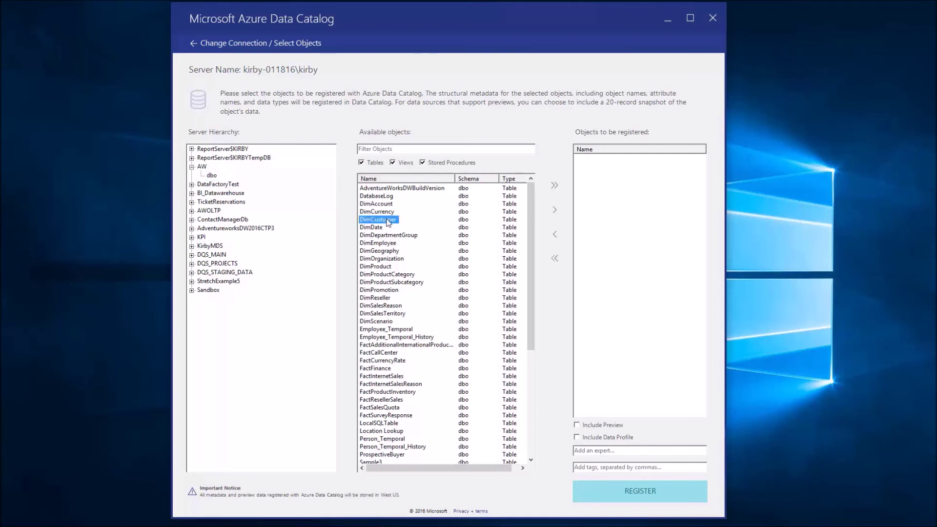
left_click(554, 211)
left_click(554, 182)
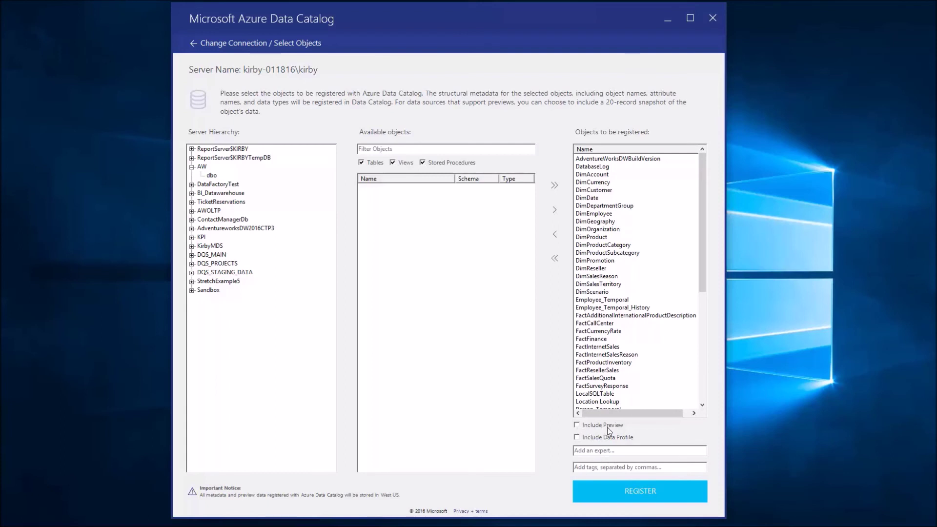
Step: Enable preview and data profile, enter the expert's e-mail, and add tags 'AW, customer, sql server'
left_click(577, 425)
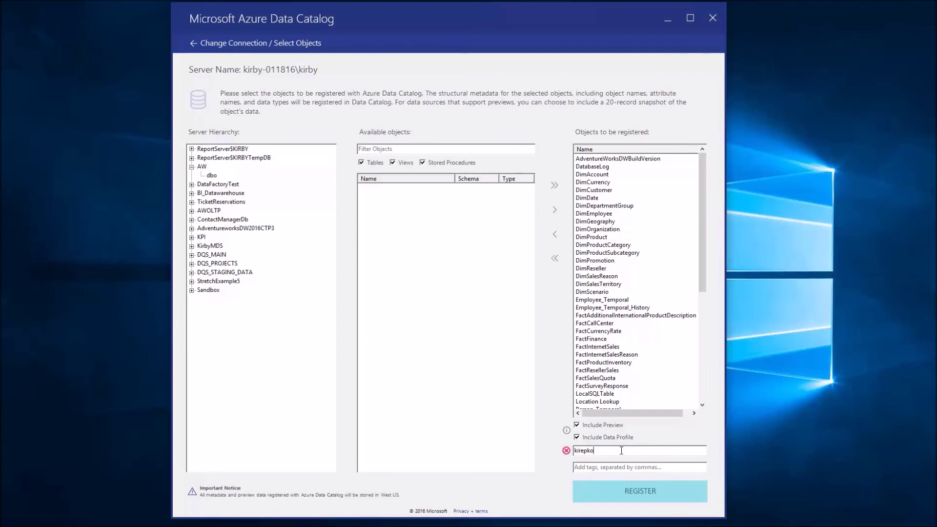
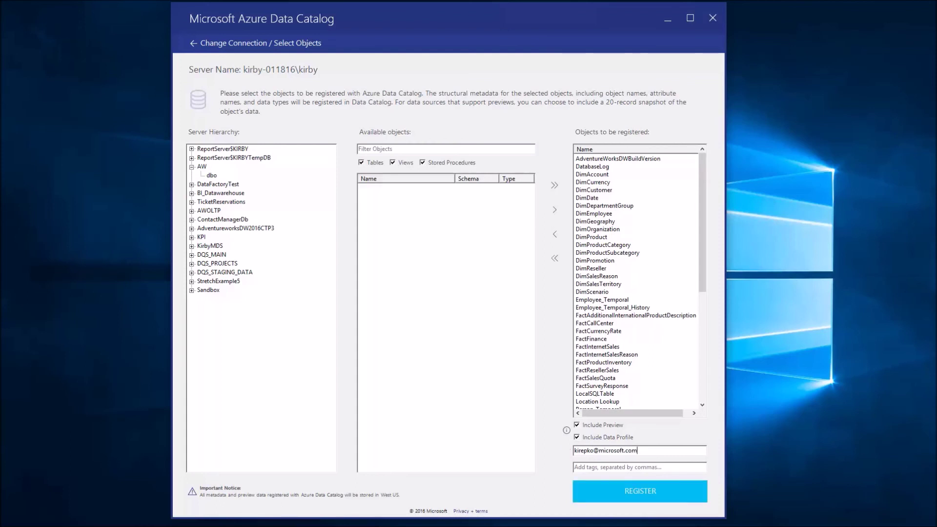
left_click(639, 468)
type("dimensio")
key("BackSpace")
key("BackSpace")
key("BackSpace")
key("BackSpace")
key("BackSpace")
key("BackSpace")
key("BackSpace")
key("BackSpace")
type("AW")
type(", cs")
type("stomer, ")
type("sql ser")
type("ver")
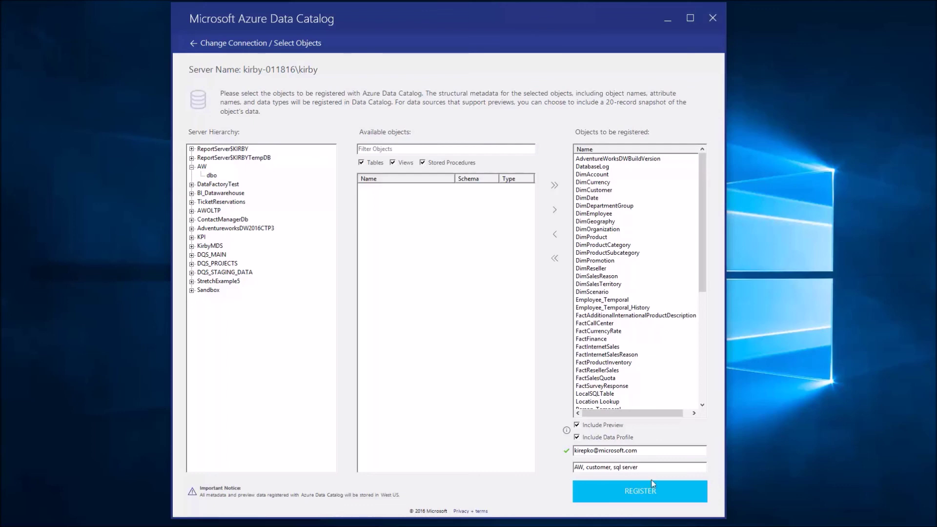